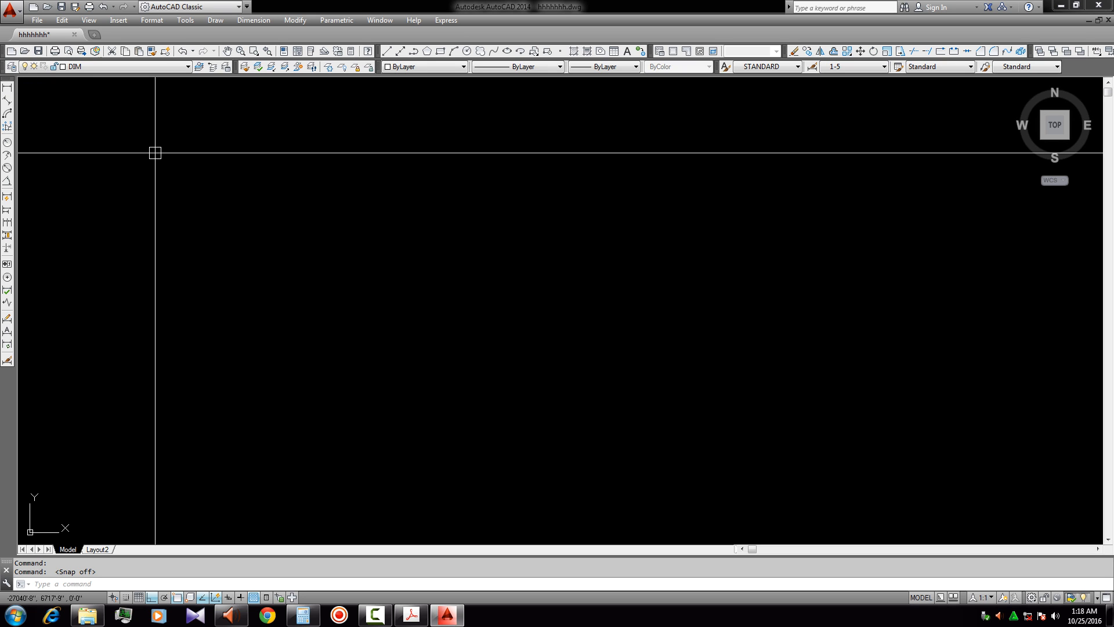
Step: Open the layer manager, enlarge it, and create a new layer named COLUMN2
left_click(12, 67)
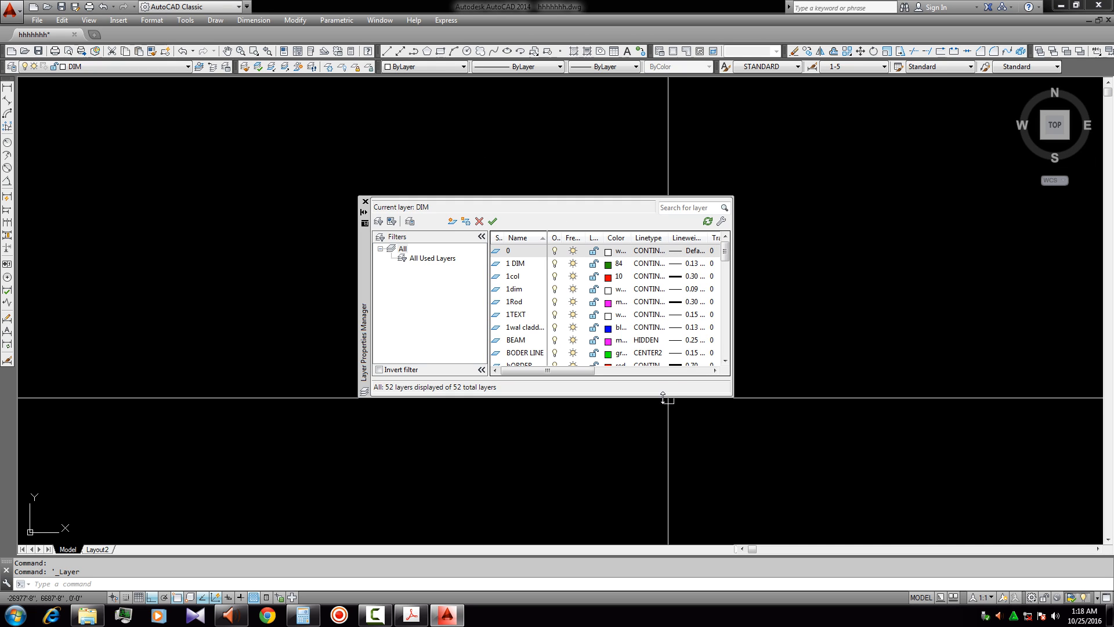
left_click_drag(667, 398, 662, 478)
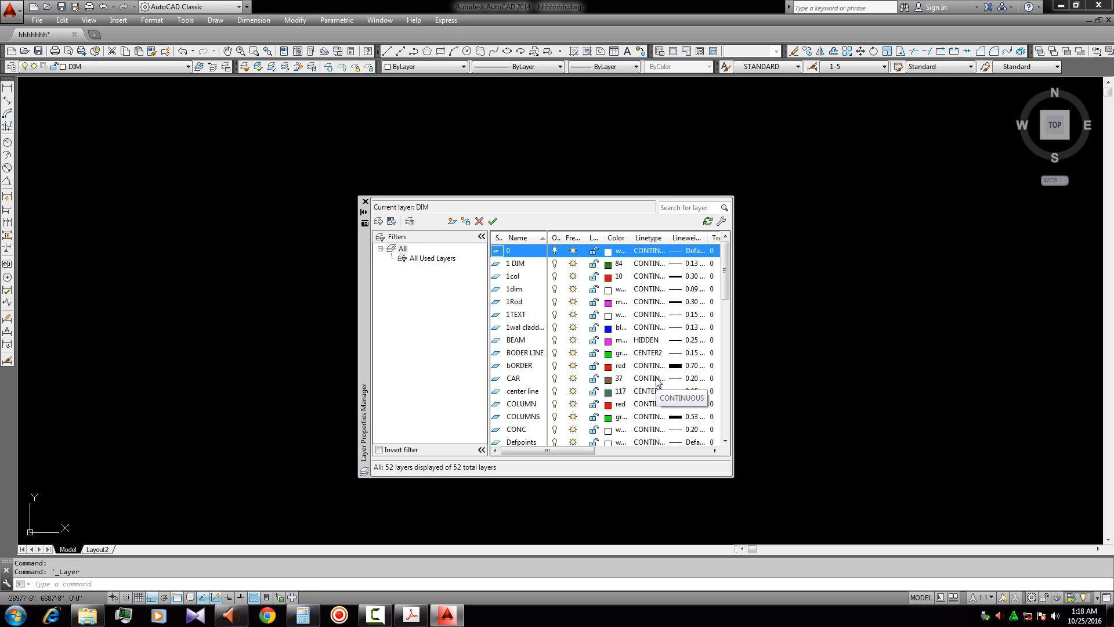
left_click(452, 222)
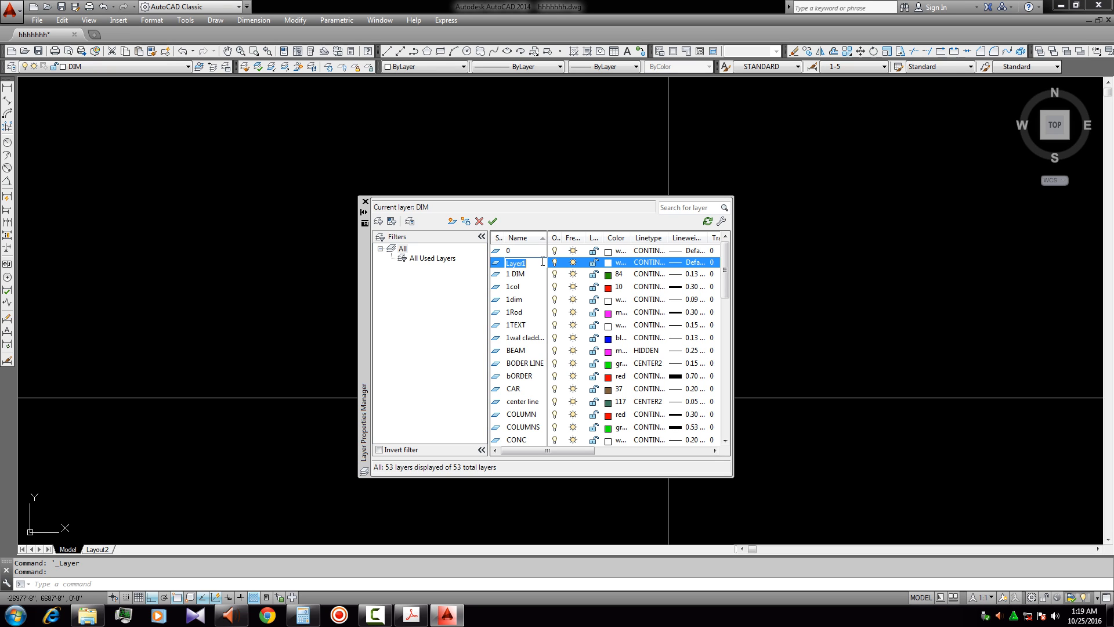
type("COLUMN")
key("Return")
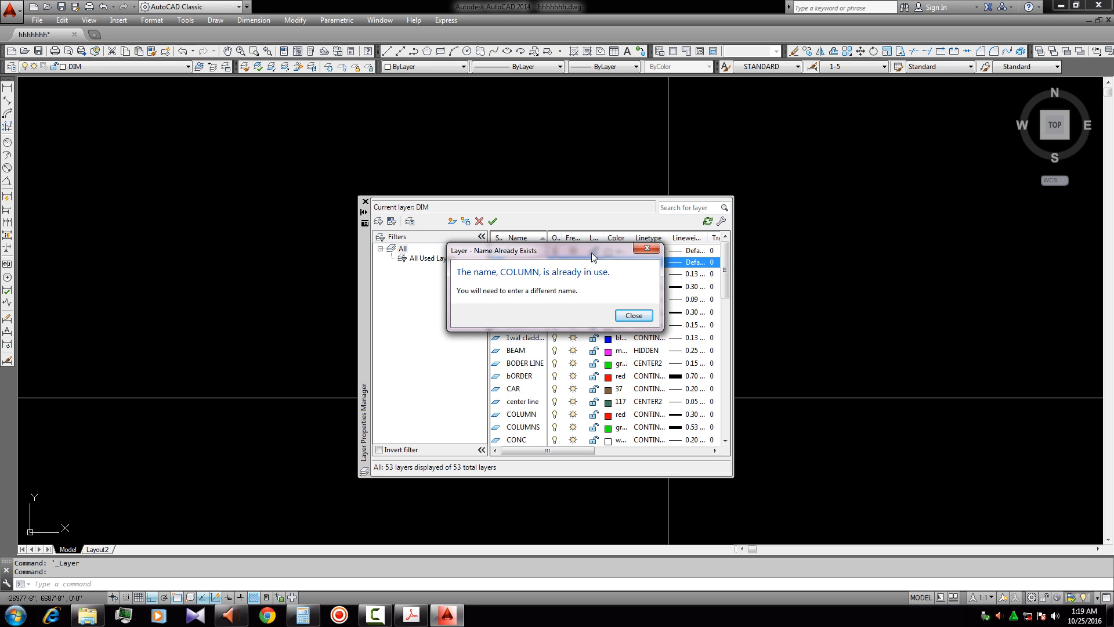
left_click(640, 250)
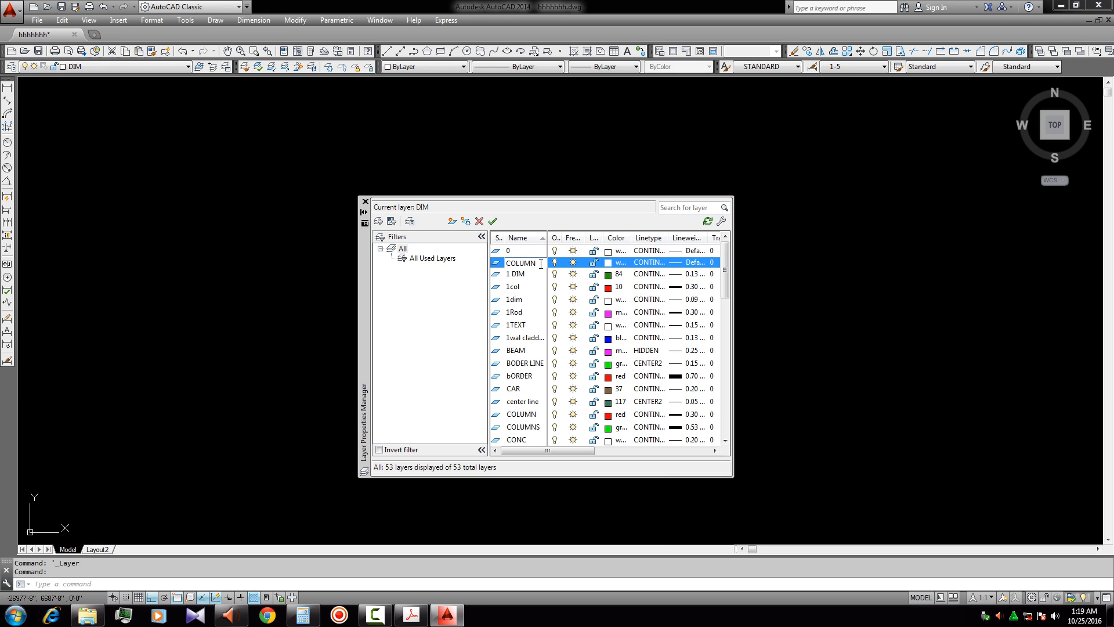
type("2")
left_click(561, 264)
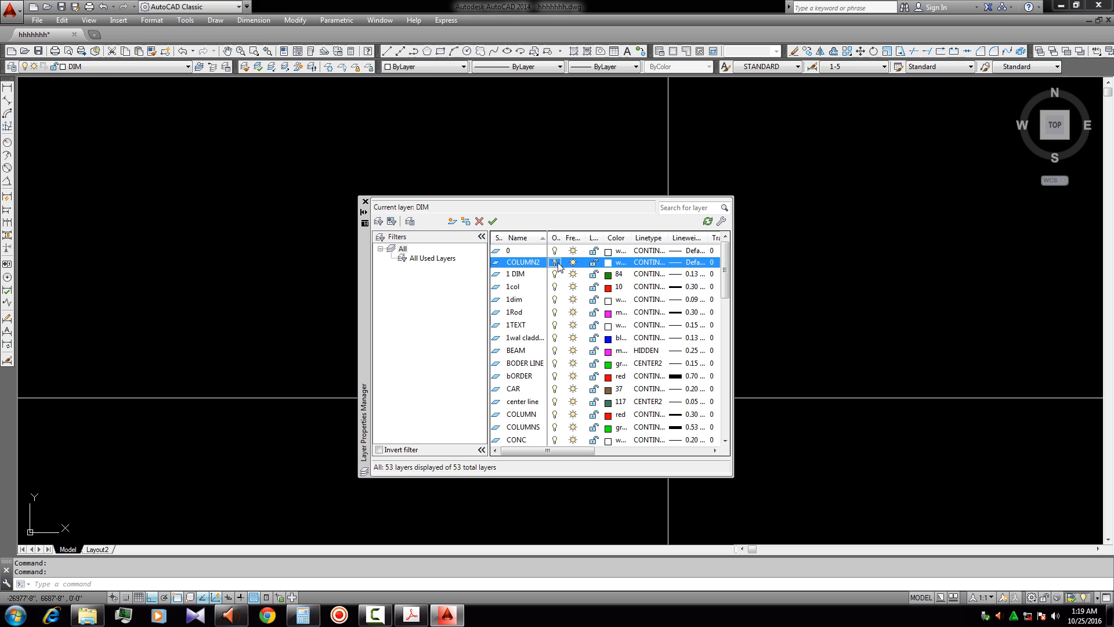
Step: Set the COLUMN2 layer's color to index color 212
left_click(593, 264)
left_click(612, 267)
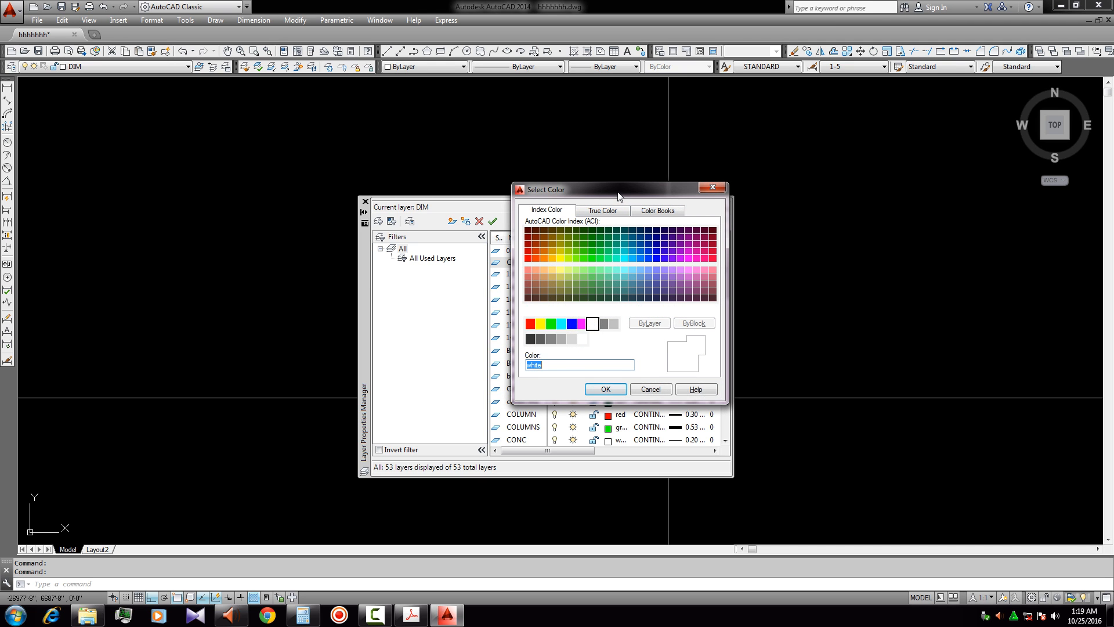
left_click_drag(617, 190, 510, 167)
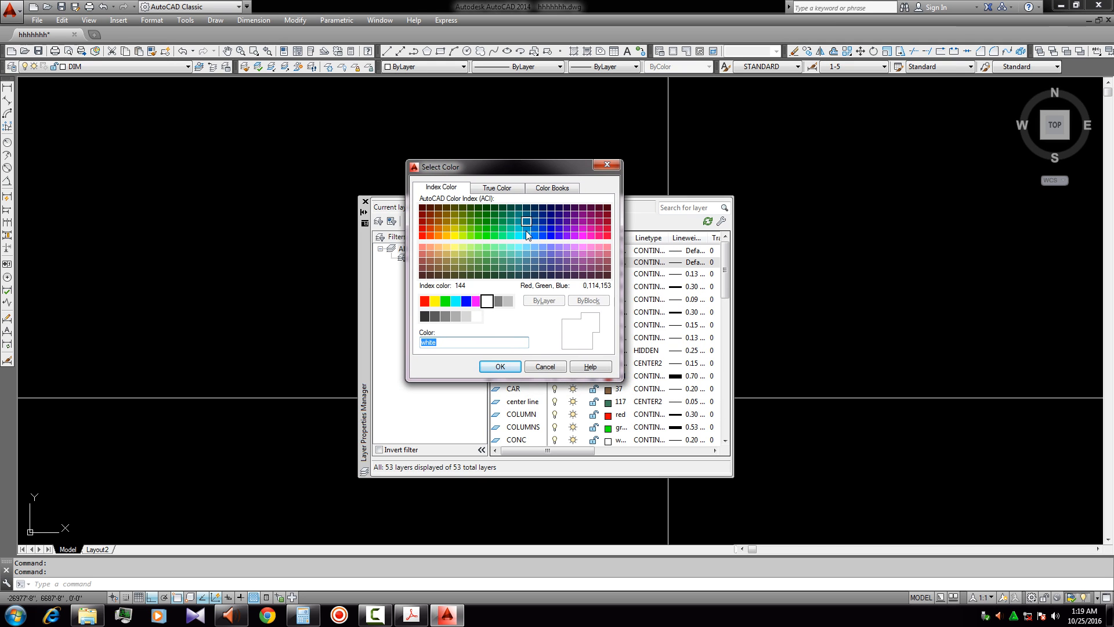
left_click(588, 227)
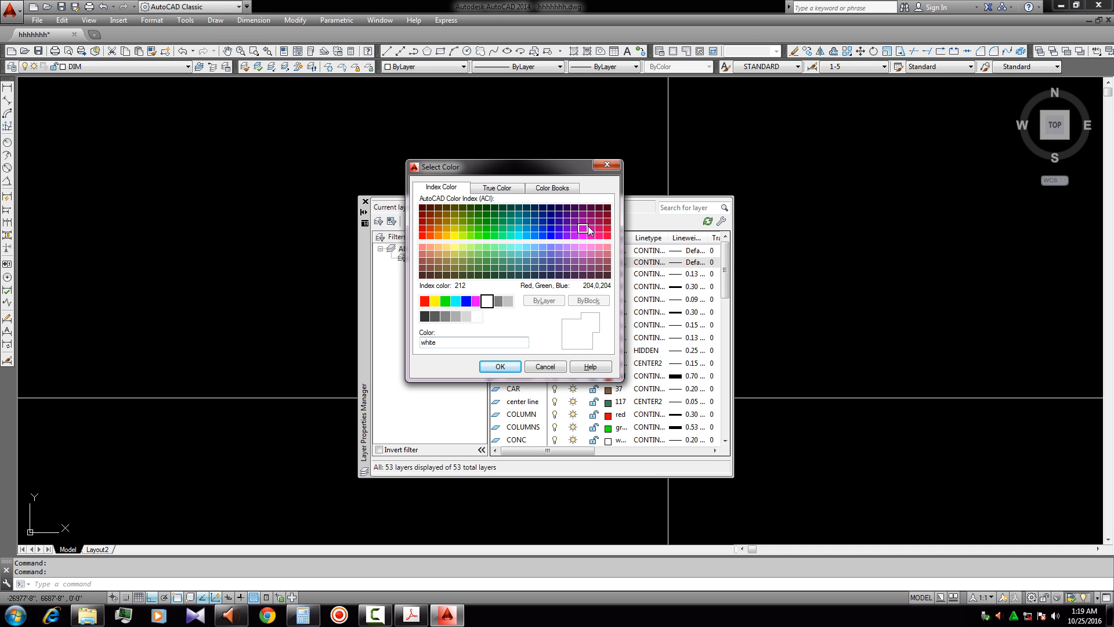
left_click(511, 368)
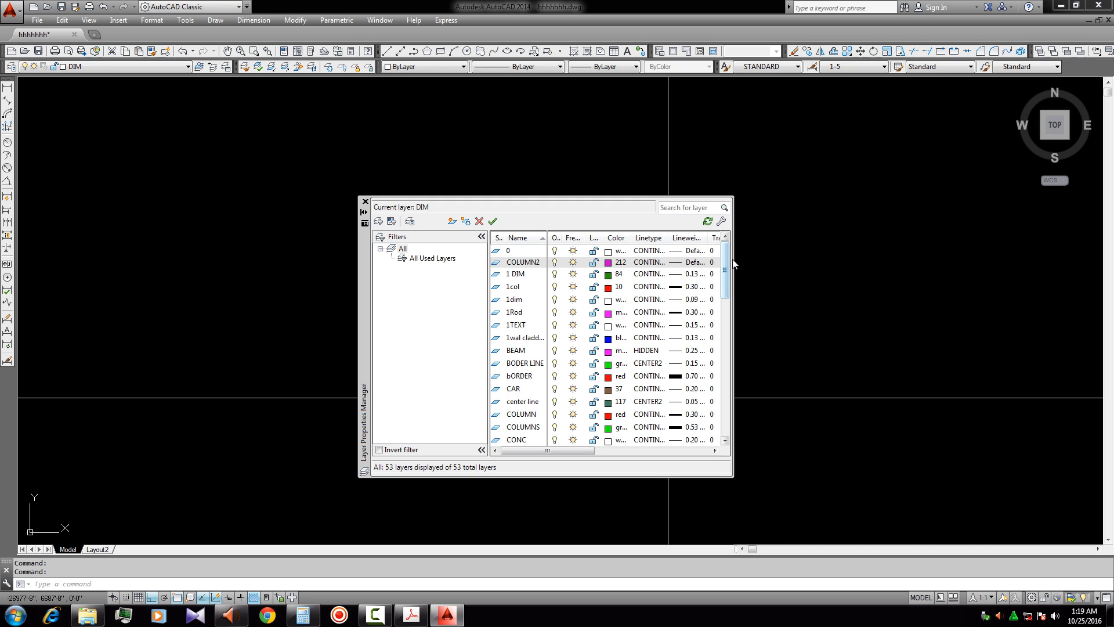
Step: Widen the layer manager and set the COLUMN2 layer's linetype to DASHDOT
left_click_drag(735, 258, 873, 272)
left_click_drag(961, 271, 1052, 272)
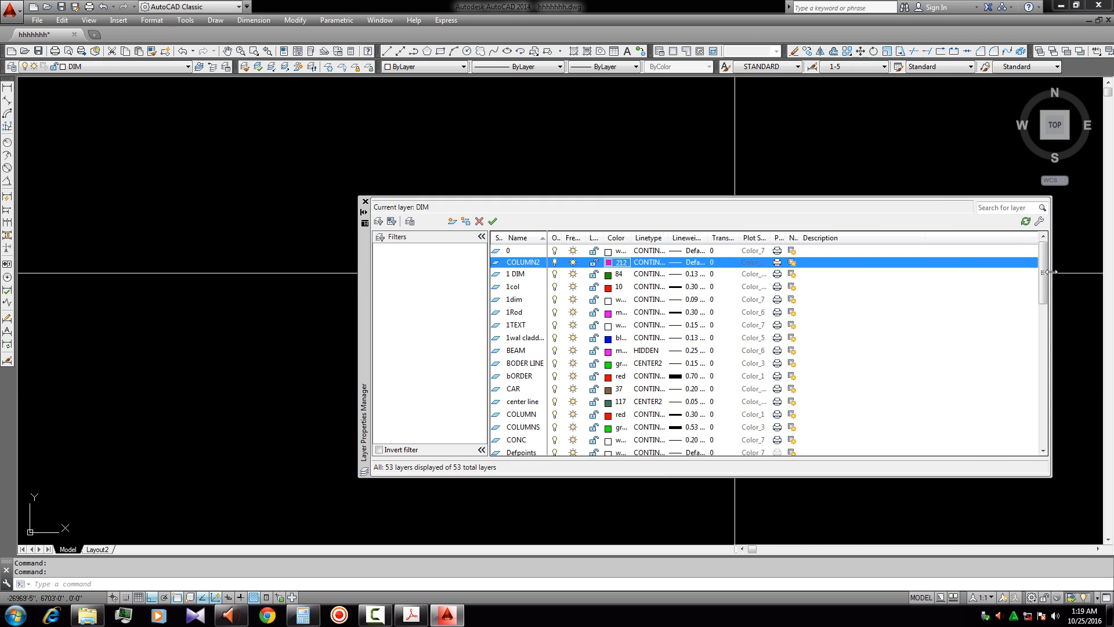
left_click(654, 265)
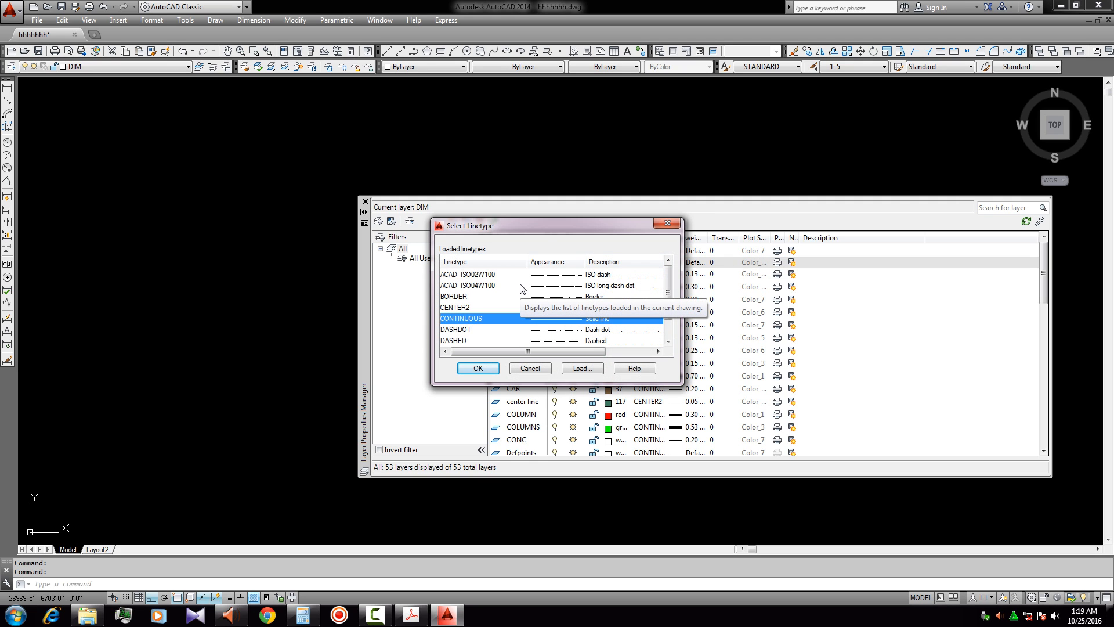
left_click_drag(609, 231, 537, 229)
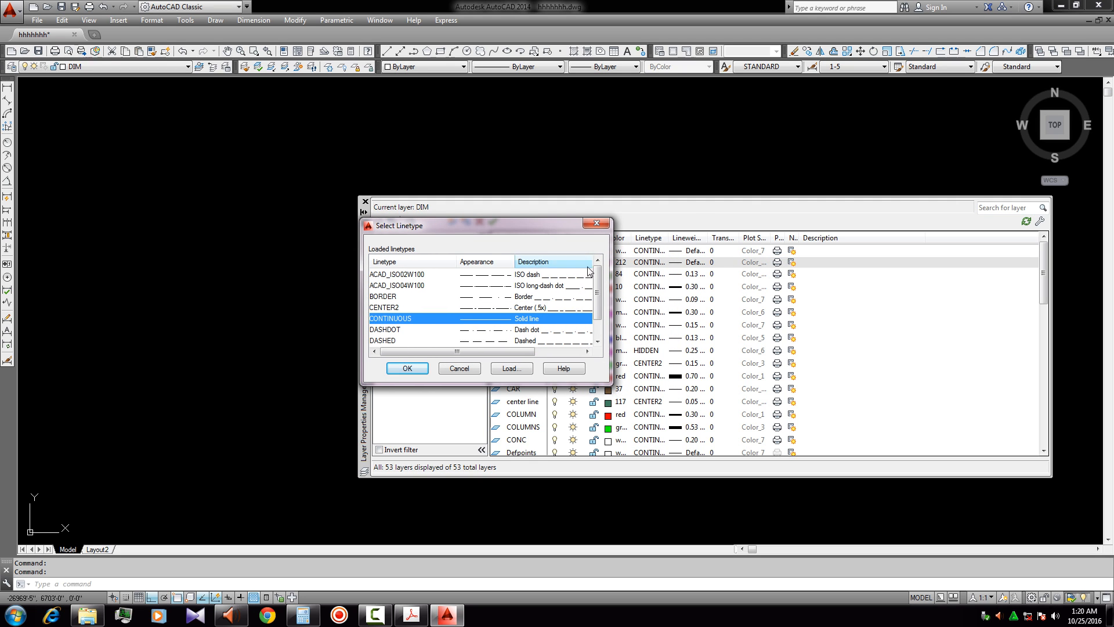
left_click_drag(598, 280, 601, 300)
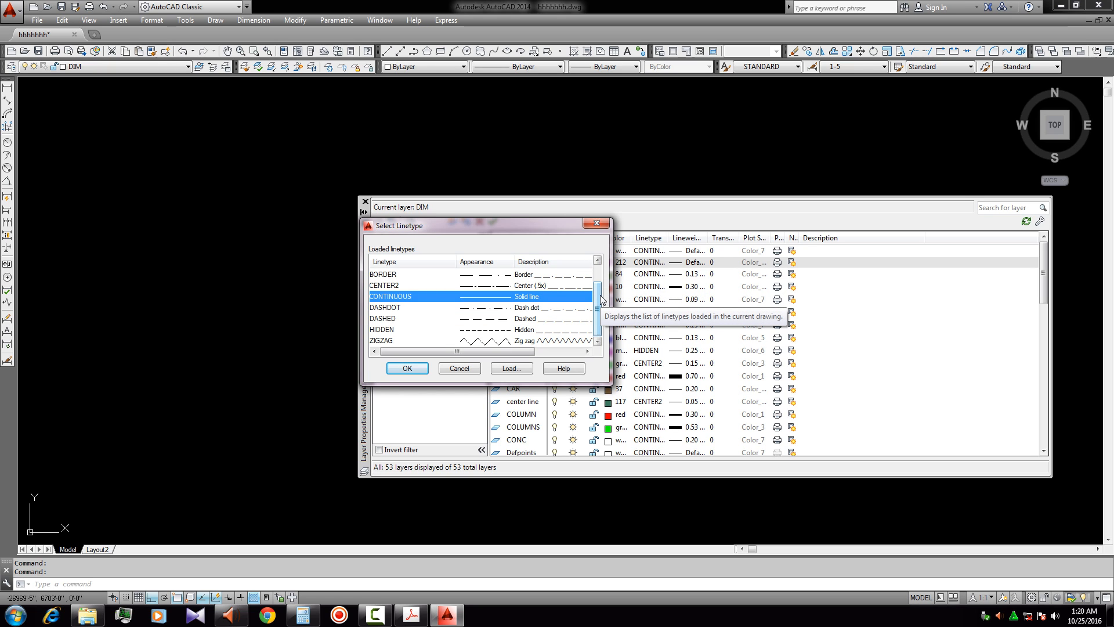
left_click_drag(602, 300, 597, 283)
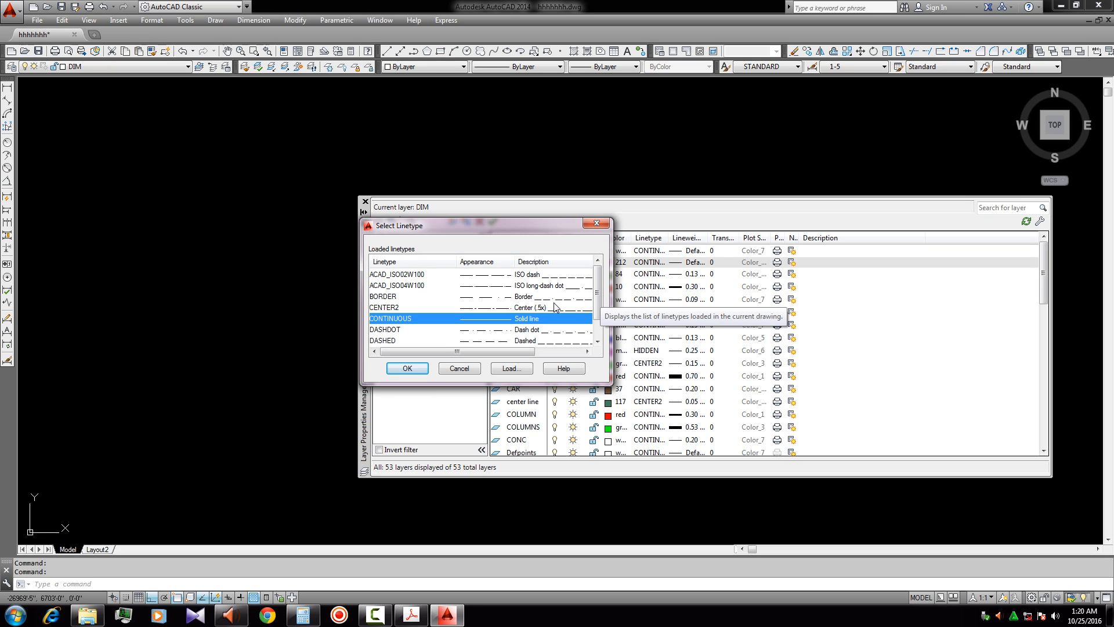
left_click(484, 298)
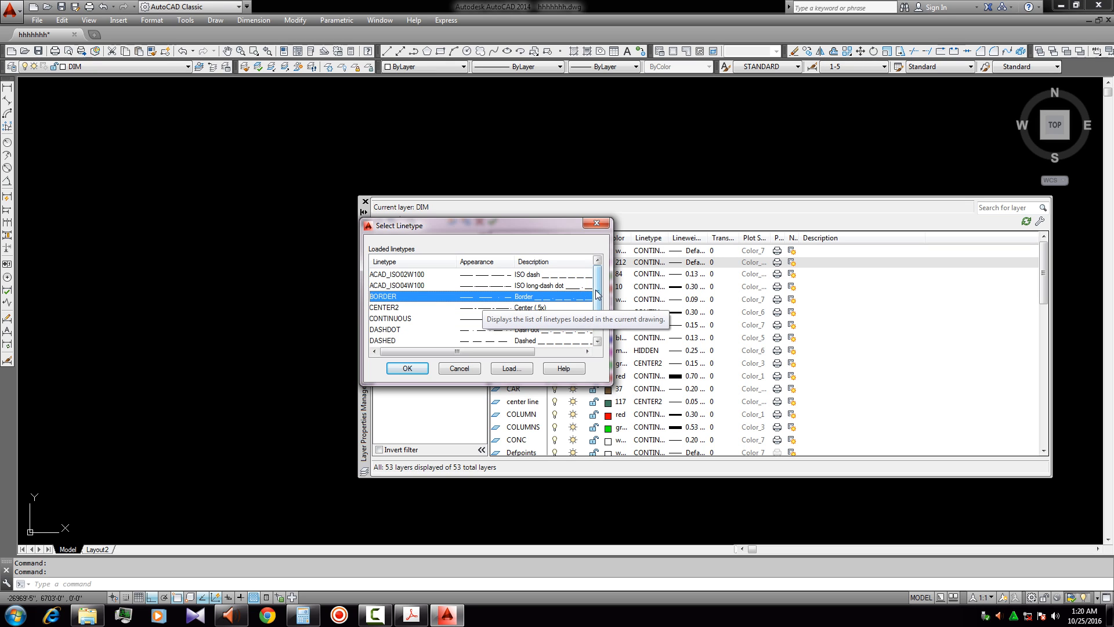
scroll(488, 307, "down", 1)
left_click(490, 308)
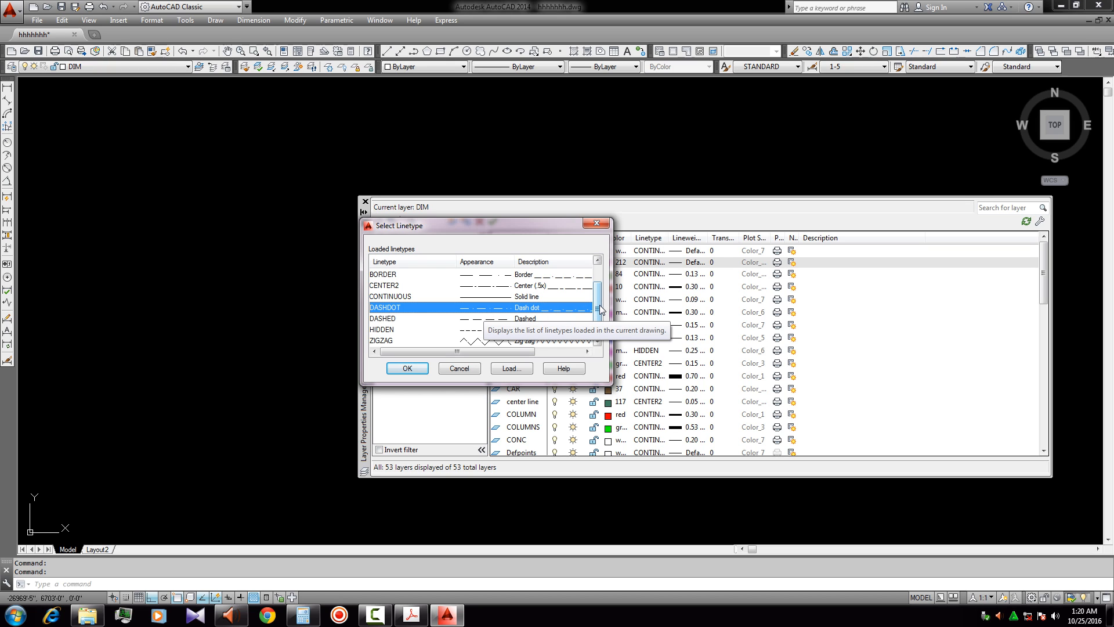
mouse_move(600, 309)
left_mouse_down()
mouse_move(598, 294)
mouse_move(597, 330)
left_mouse_up()
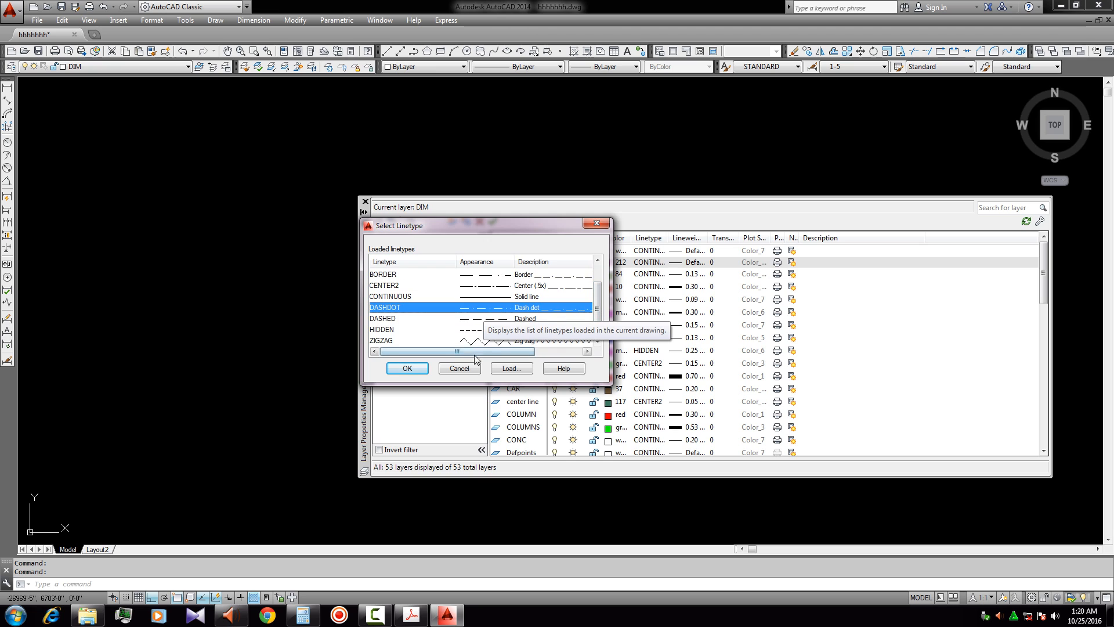
left_click(407, 368)
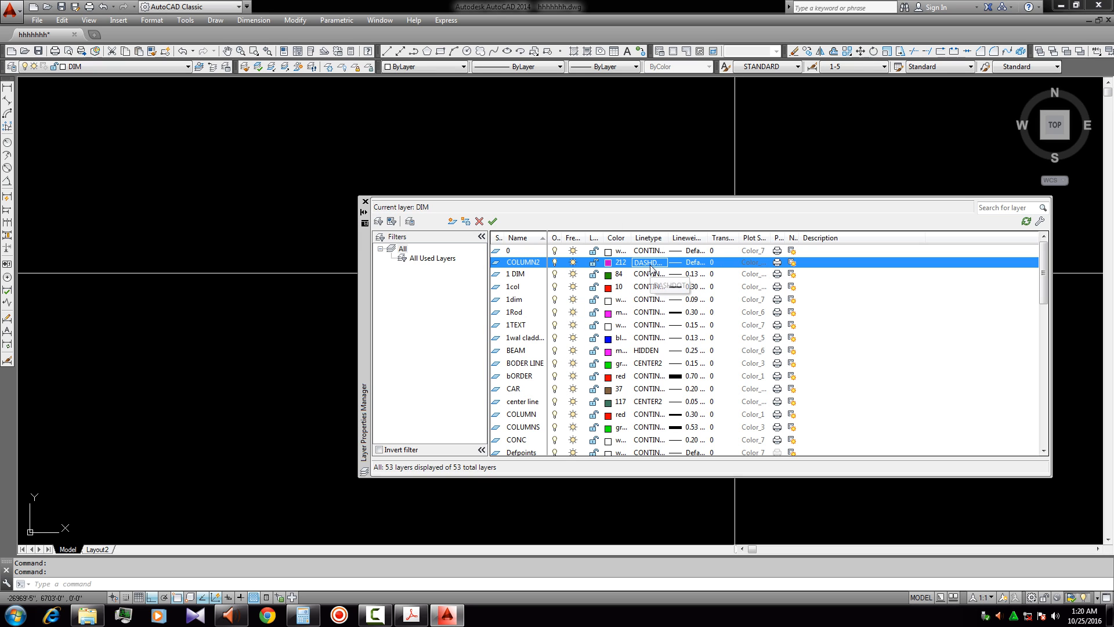
Step: Set the COLUMN2 layer's lineweight to 0.35 mm
left_click(695, 264)
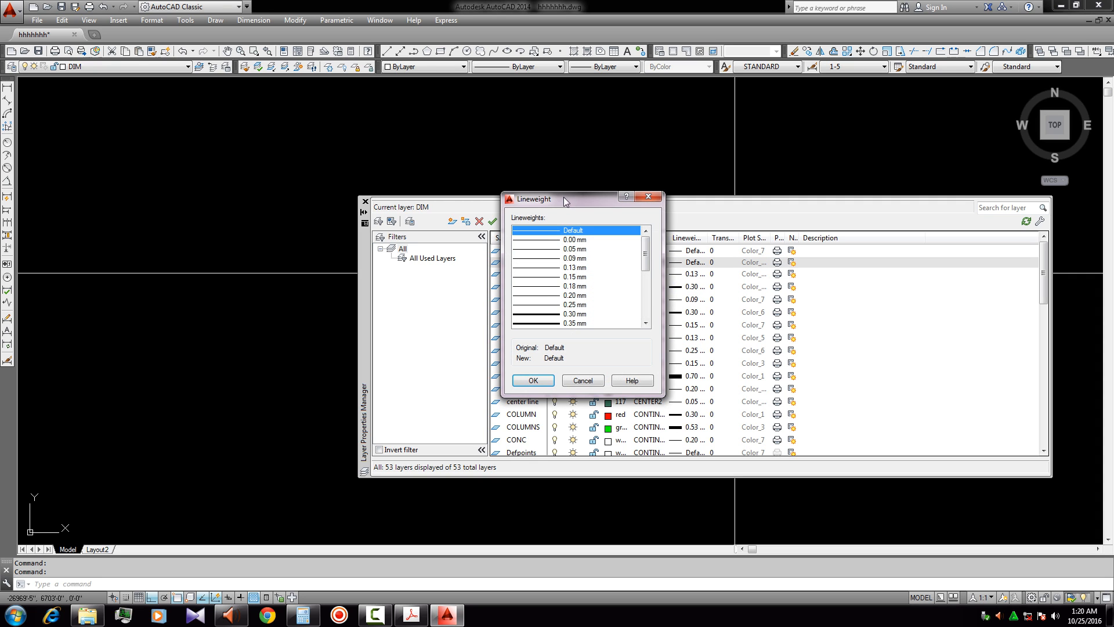
left_click_drag(563, 196, 505, 197)
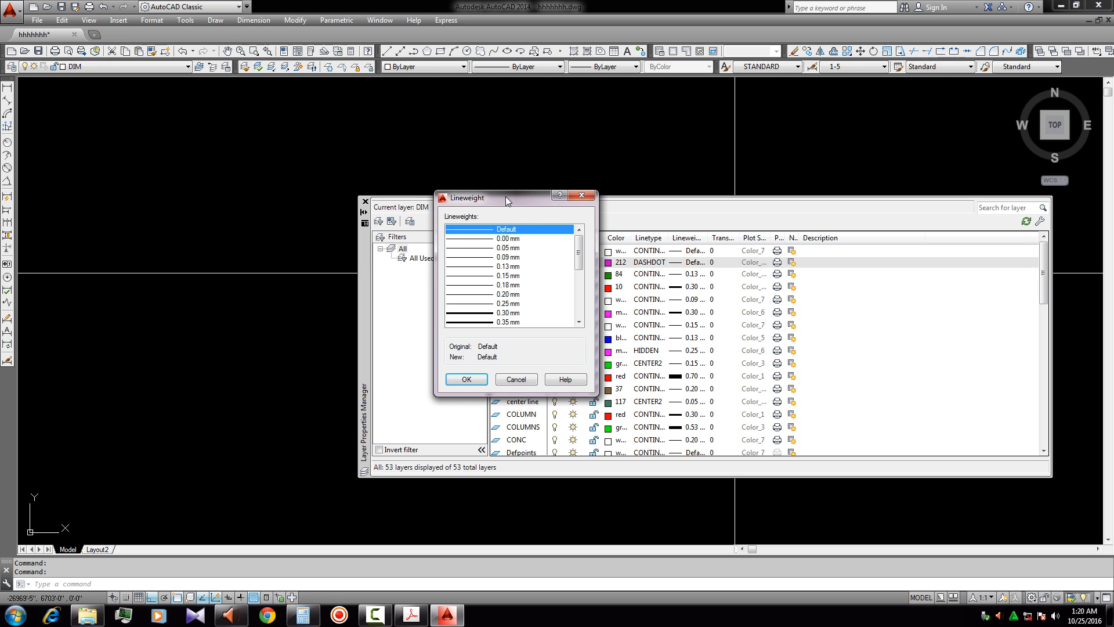
left_click_drag(579, 246, 579, 244)
left_click(491, 313)
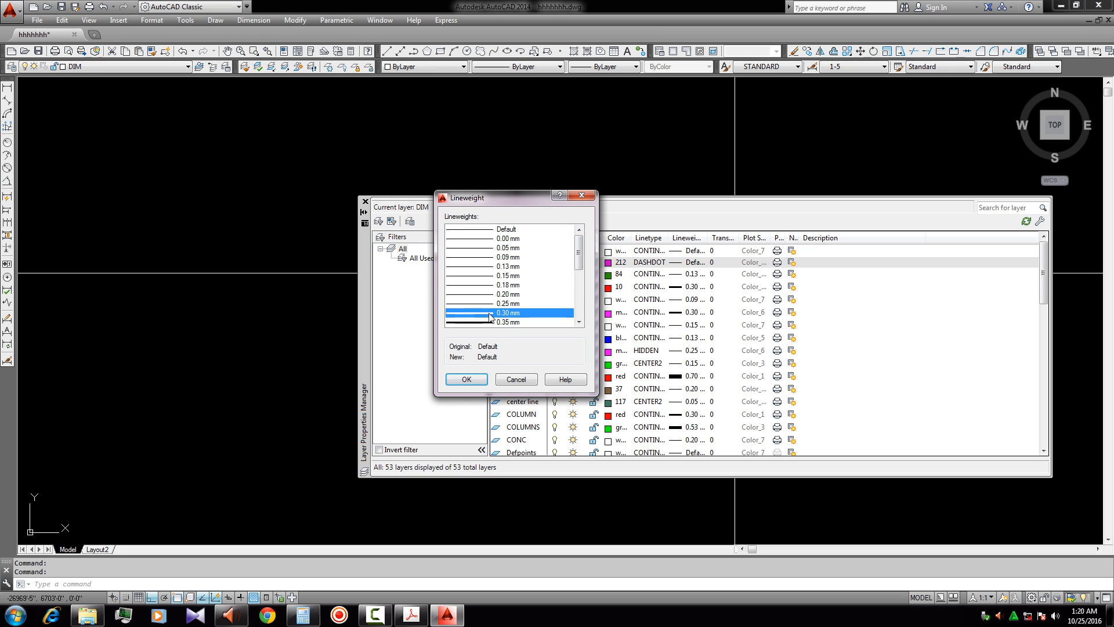
left_click(573, 257)
scroll(573, 260, "down", 2)
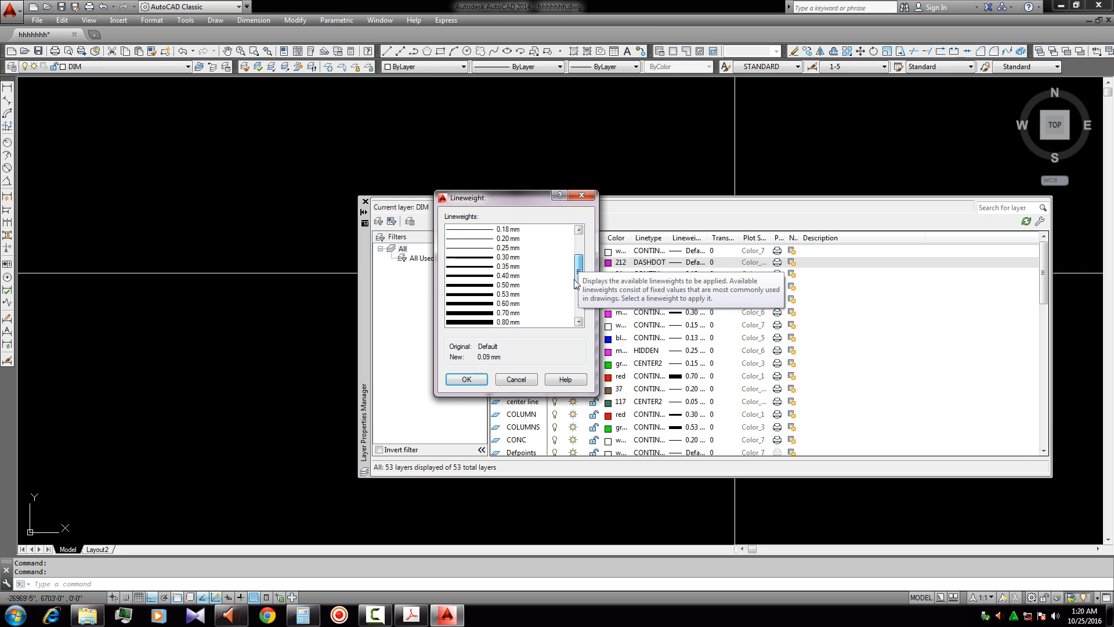
left_click(473, 284)
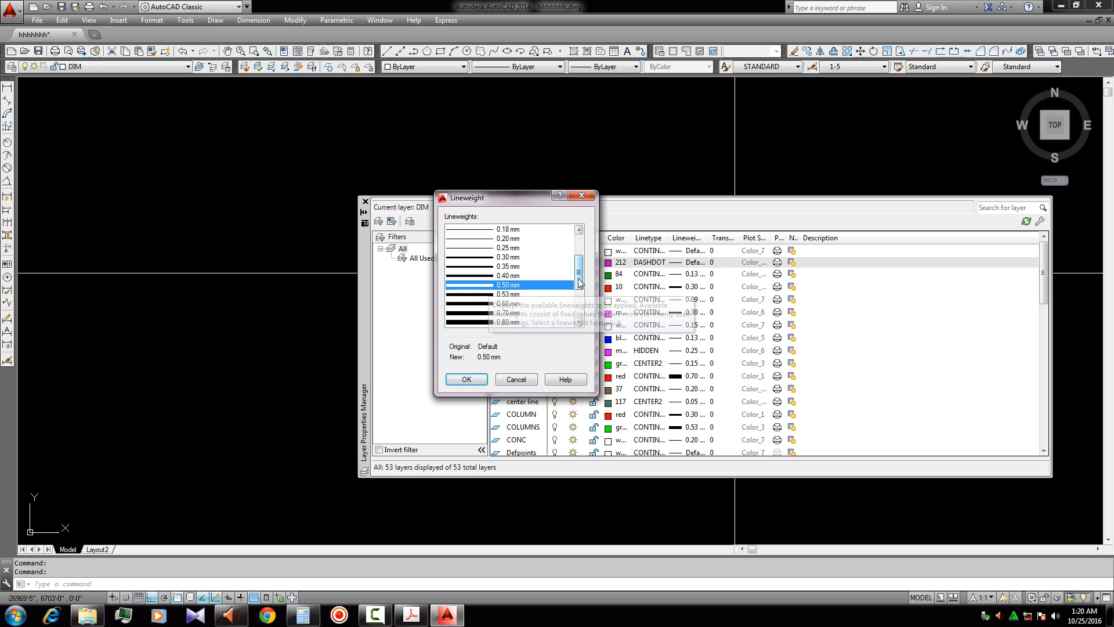
scroll(579, 294, "down", 1)
left_click(520, 267)
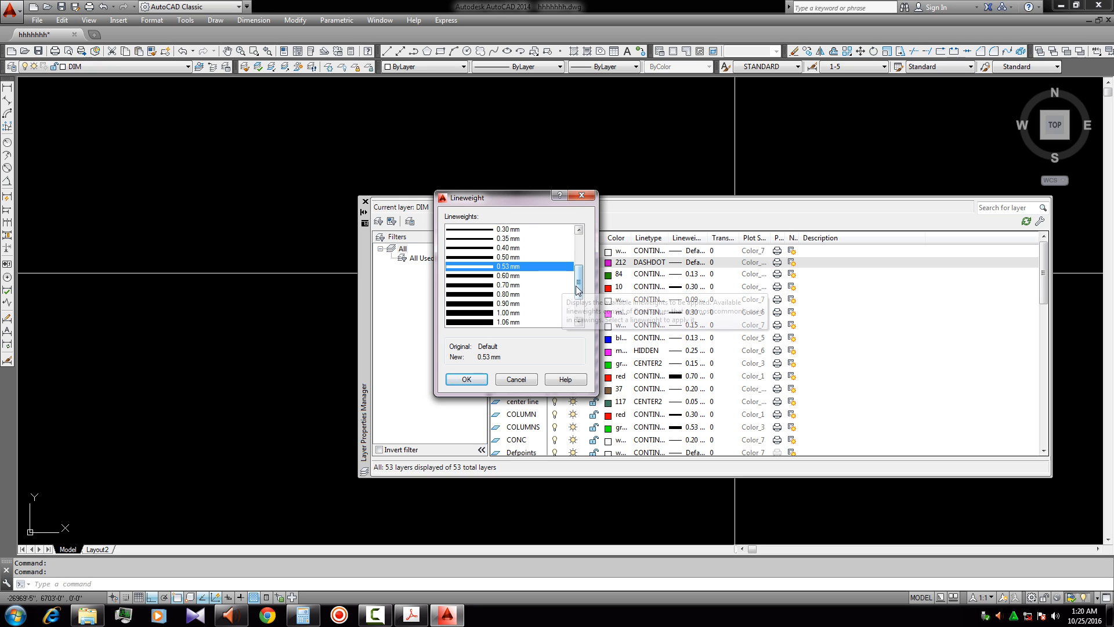
scroll(573, 266, "up", 2)
left_click_drag(573, 265, 578, 268)
left_click(475, 278)
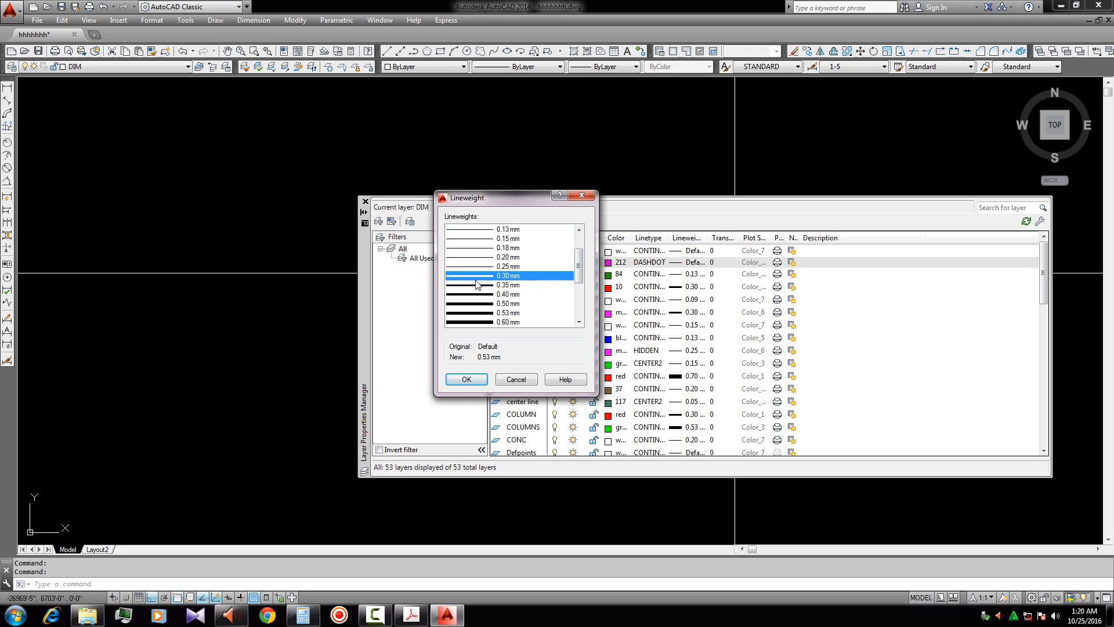
left_click(483, 283)
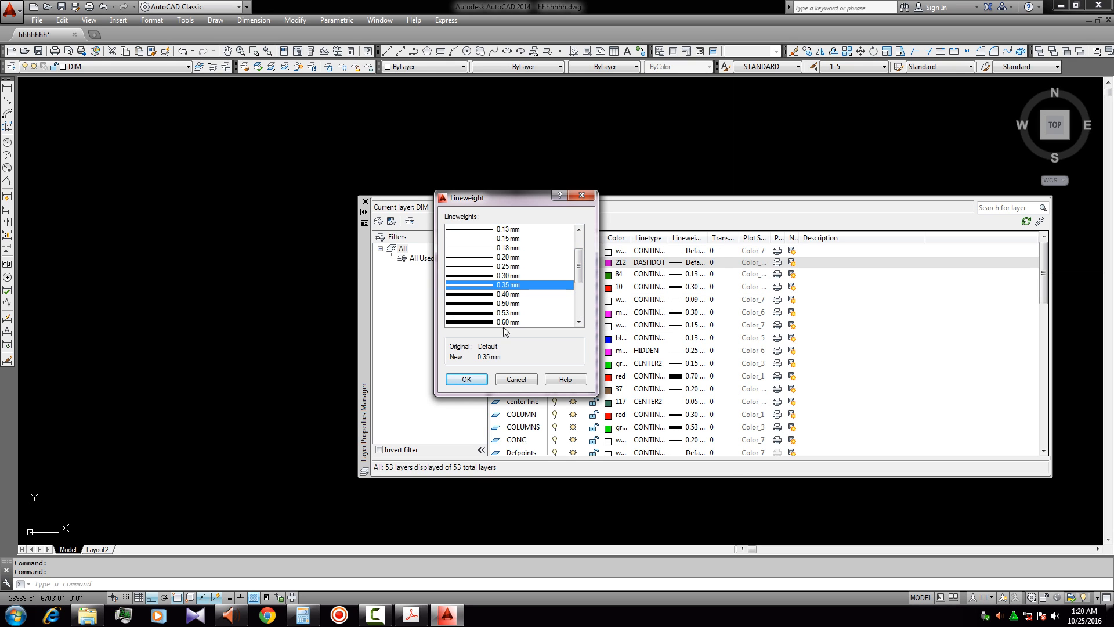
left_click(478, 380)
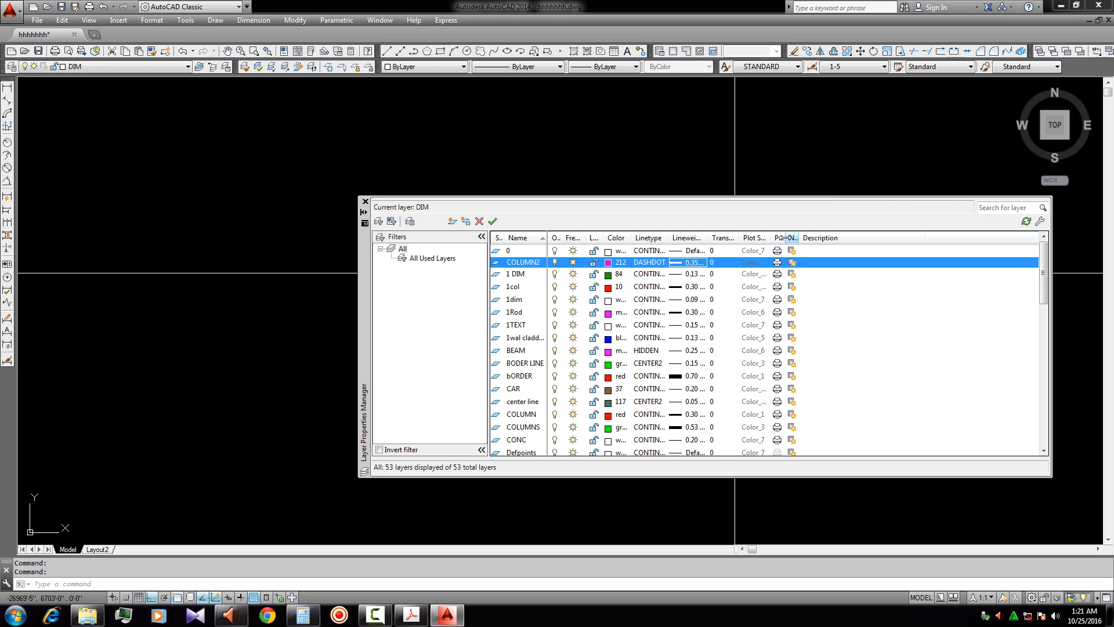
Step: Widen the Plot, New VP Freeze and Freeze columns of the layer list so their full headings can be read
left_click_drag(787, 238, 811, 238)
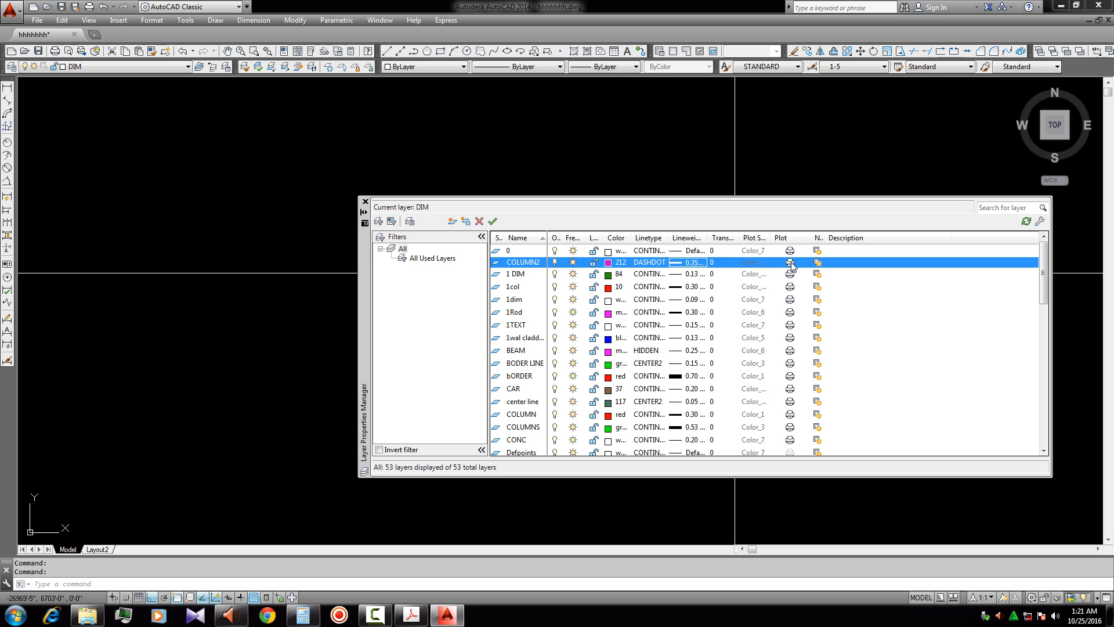
left_click(792, 264)
left_click(796, 261)
left_click_drag(823, 237, 887, 236)
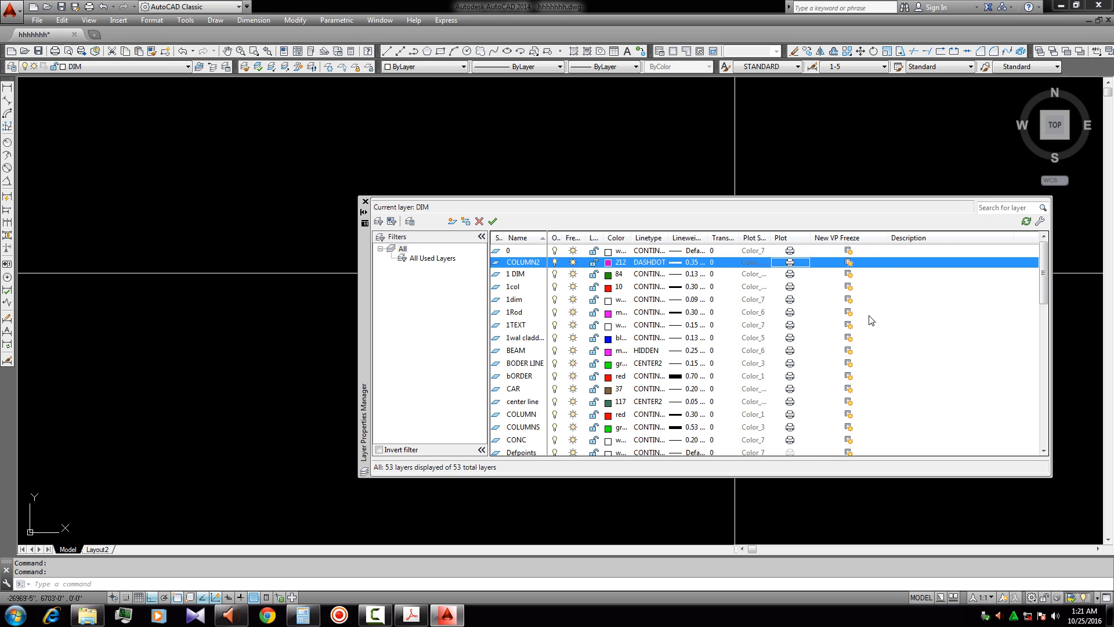
left_click(850, 264)
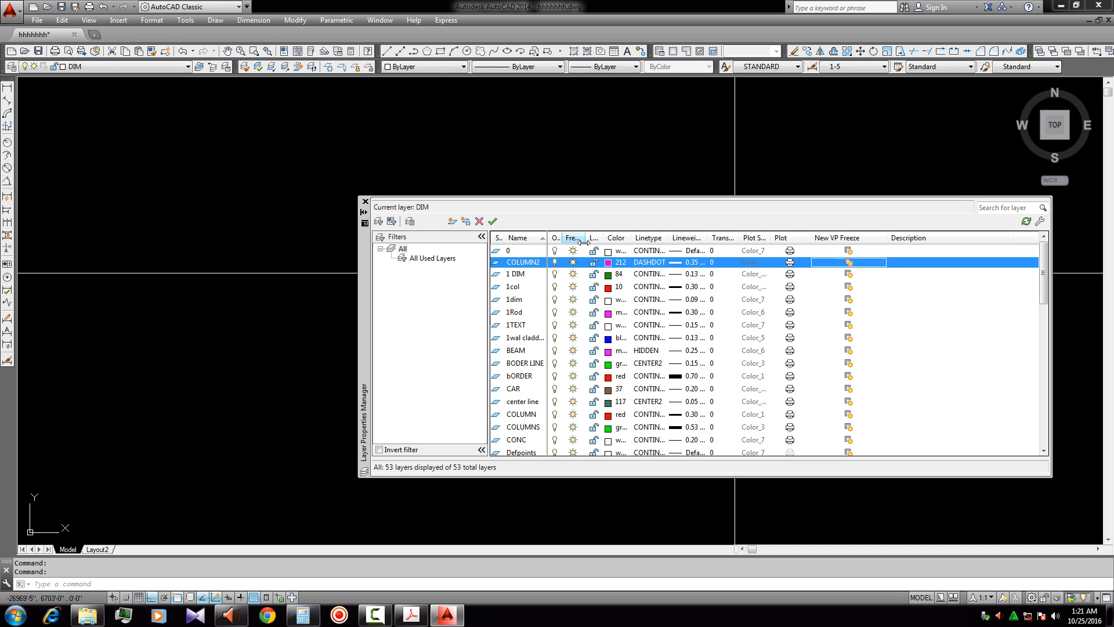
left_click_drag(584, 241, 642, 241)
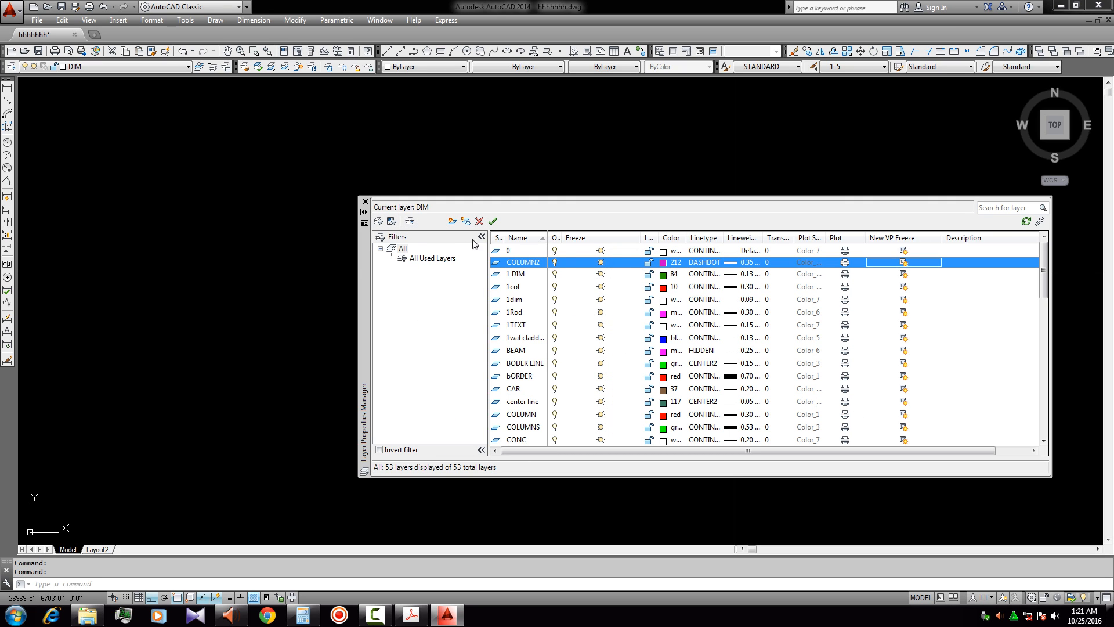
Step: Keep the current Windows color scheme without being asked again, and make the 1 DIM layer current
left_click(509, 264)
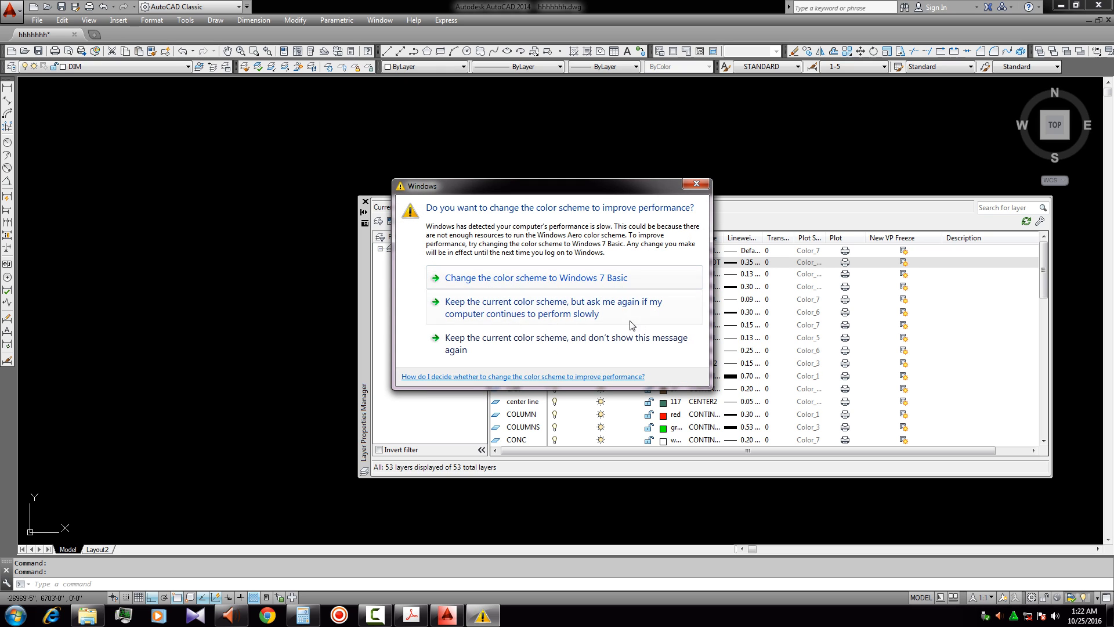
left_click(633, 340)
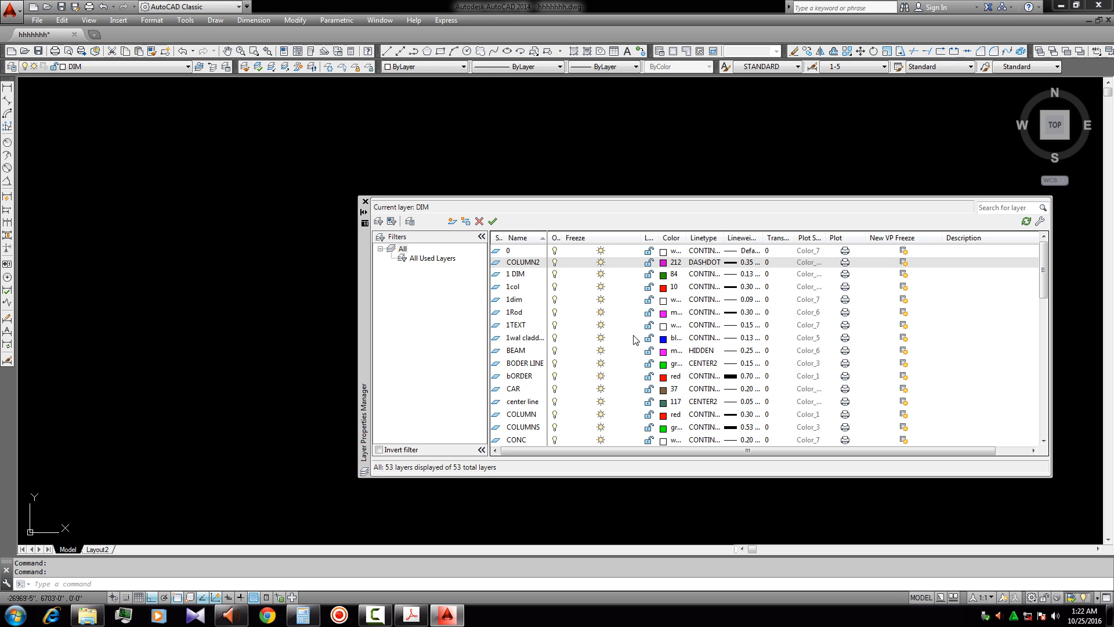
left_click(527, 273)
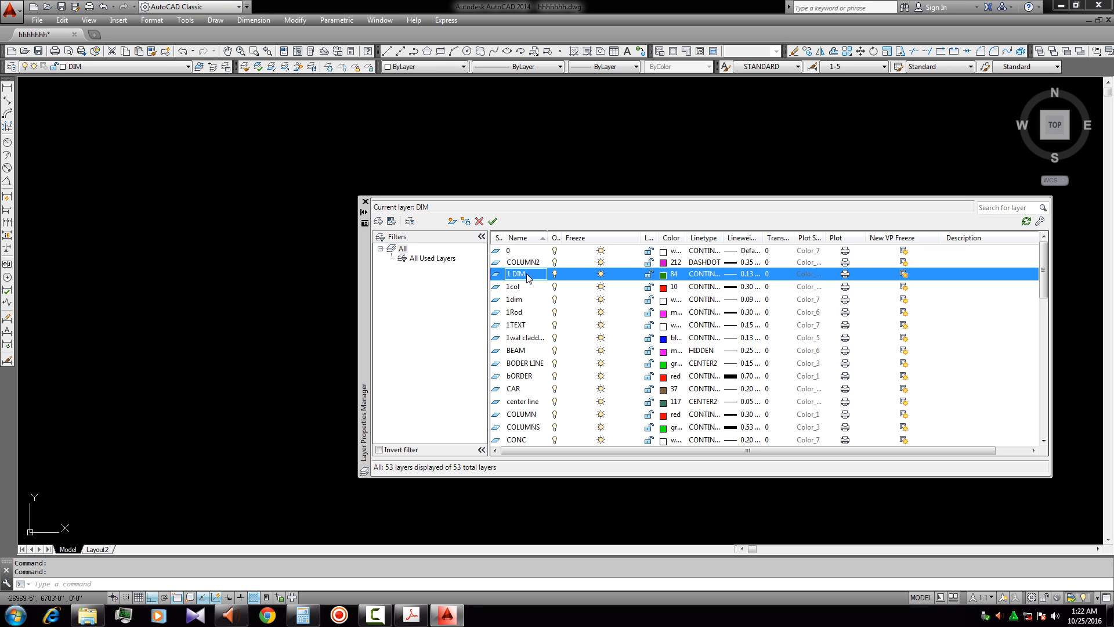
left_click(493, 221)
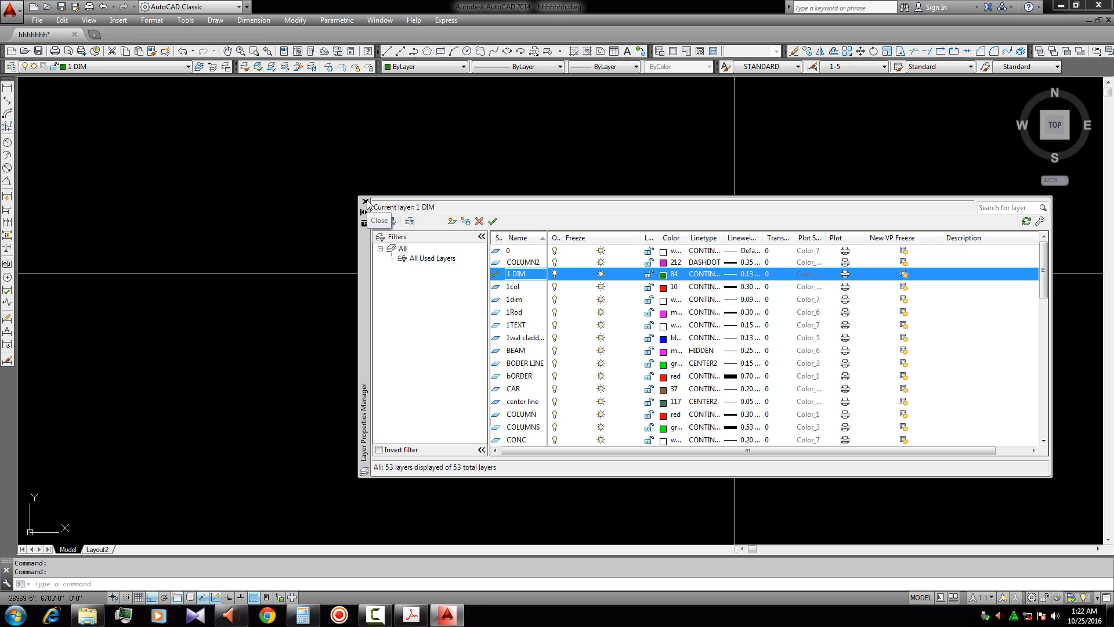
Step: Select the 1col layer in the layer list
left_click(515, 287)
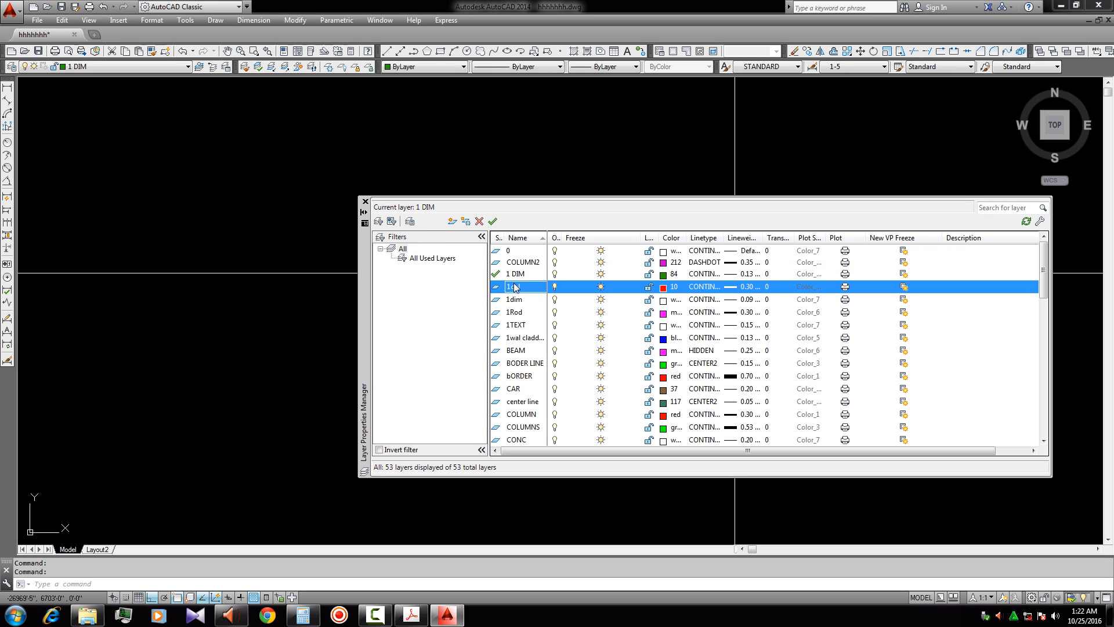